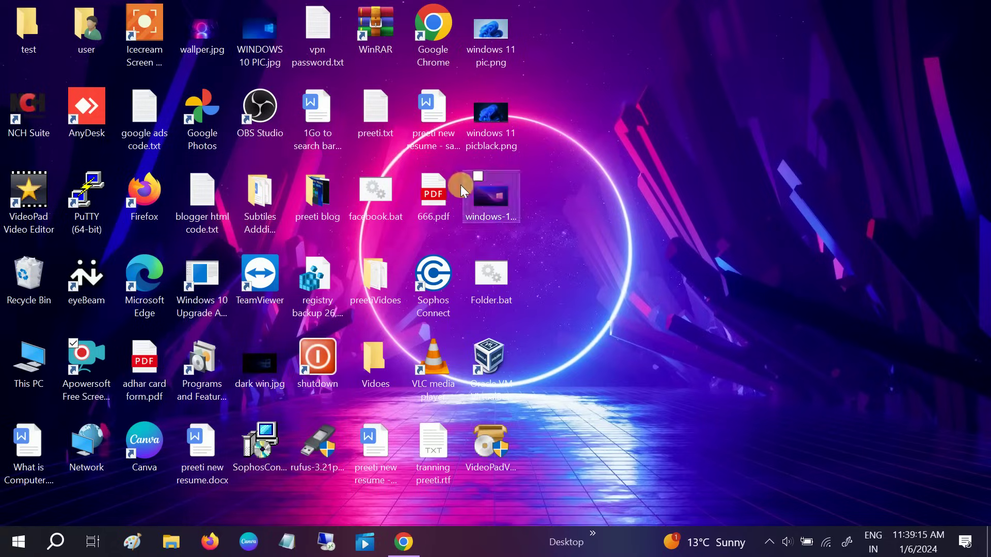
# Open Google Chrome and search the web for "kali linux download".
pyautogui.click(437, 46)
pyautogui.doubleClick(436, 46)
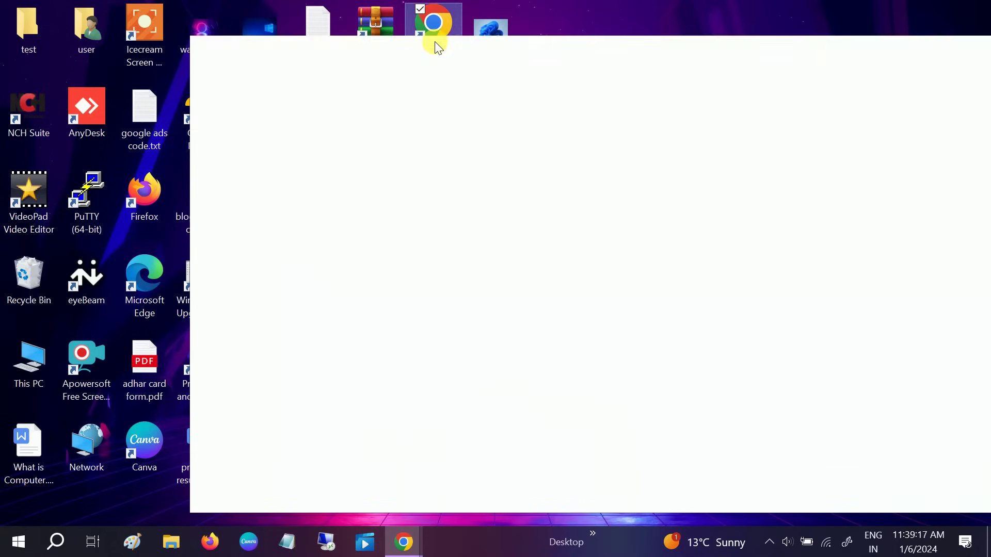
pyautogui.click(942, 50)
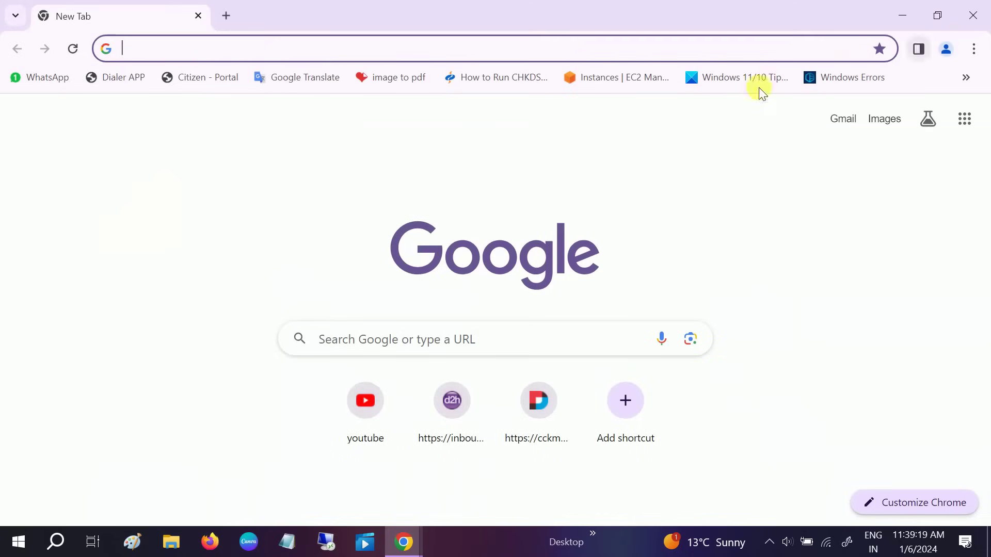
pyautogui.click(212, 52)
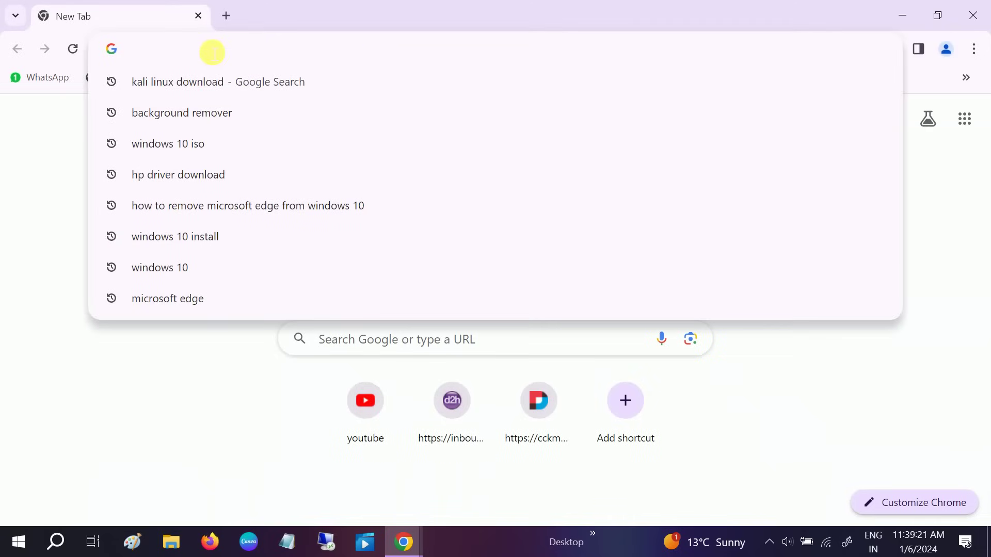
pyautogui.write('kali linux download')
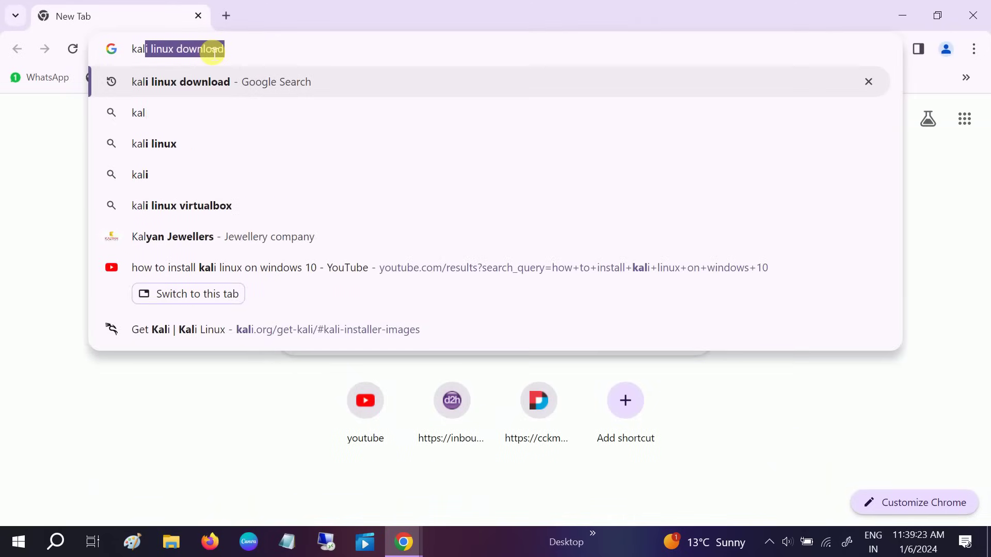
pyautogui.click(215, 50)
pyautogui.press('Return')
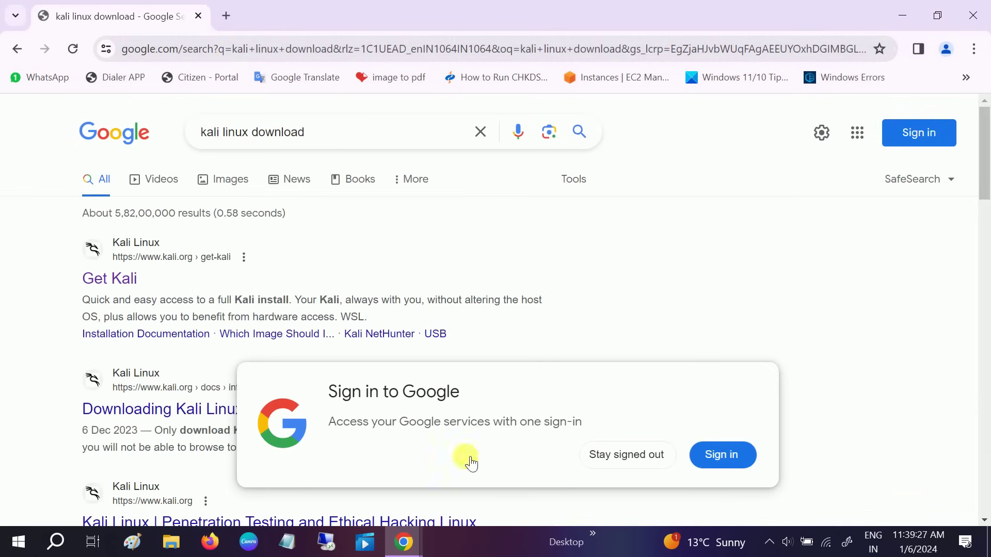
# Open the Get Kali site's Installer Images section and download the recommended 64-bit Kali Linux 2023.4 Installer image.
pyautogui.click(60, 433)
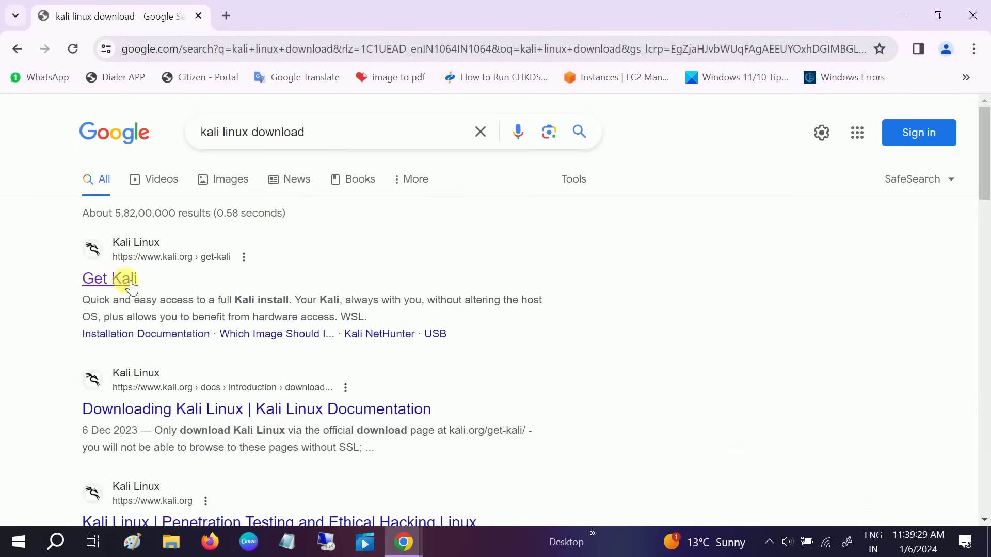
pyautogui.click(111, 281)
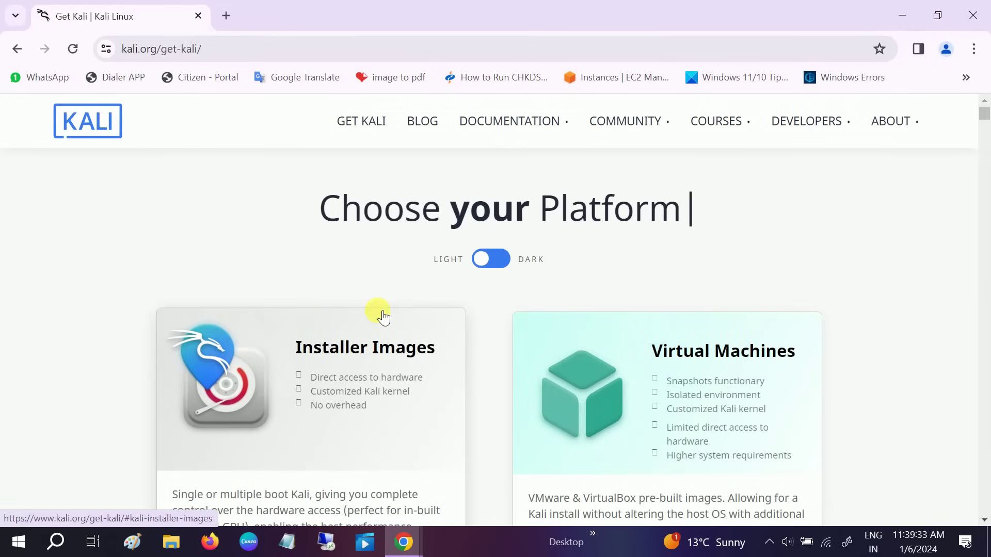
pyautogui.scroll(-3, 334, 294)
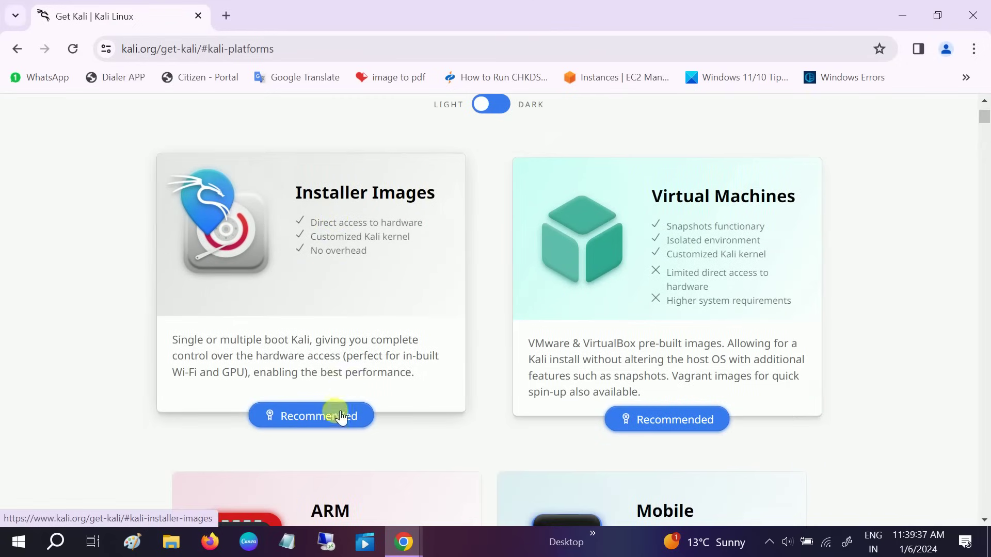
pyautogui.click(341, 195)
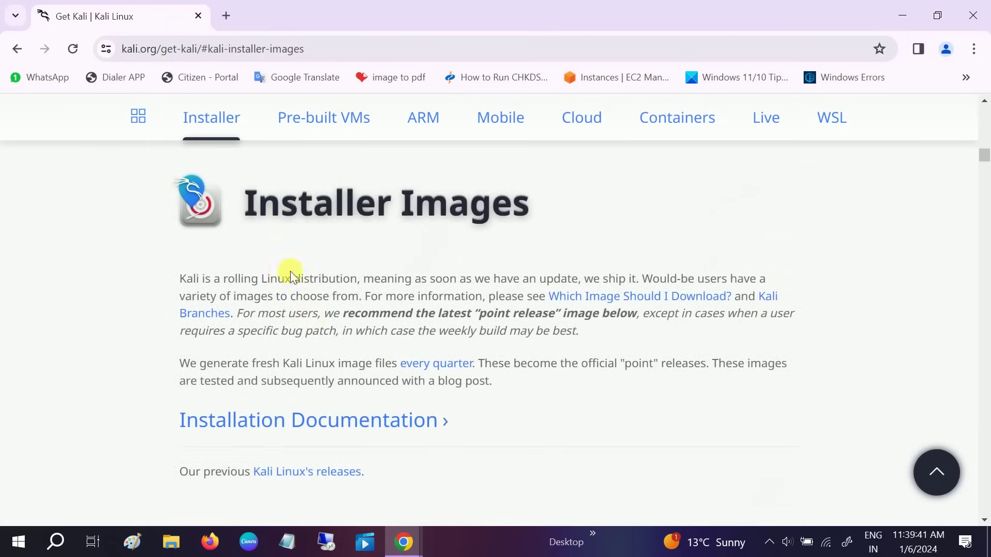
pyautogui.scroll(-7, 279, 261)
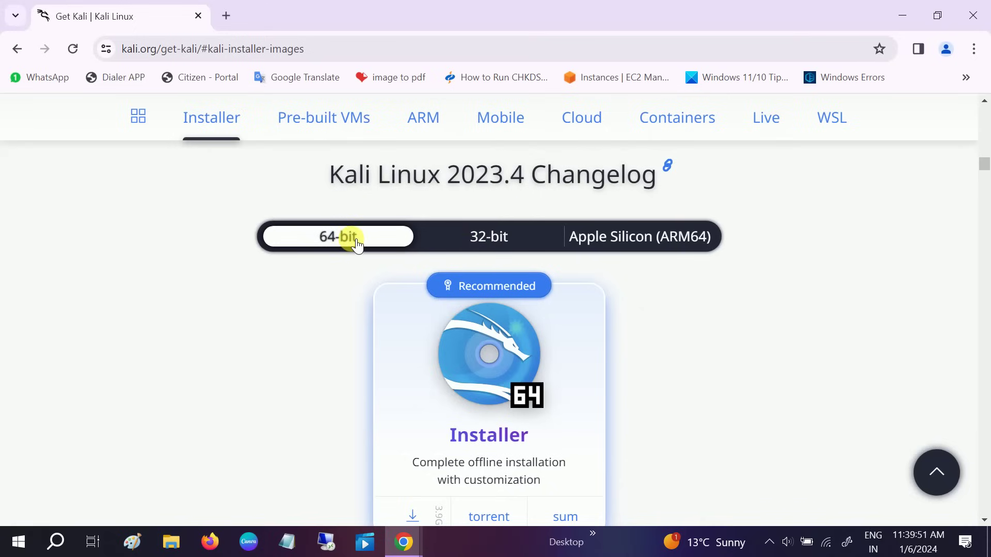
pyautogui.scroll(-3, 348, 243)
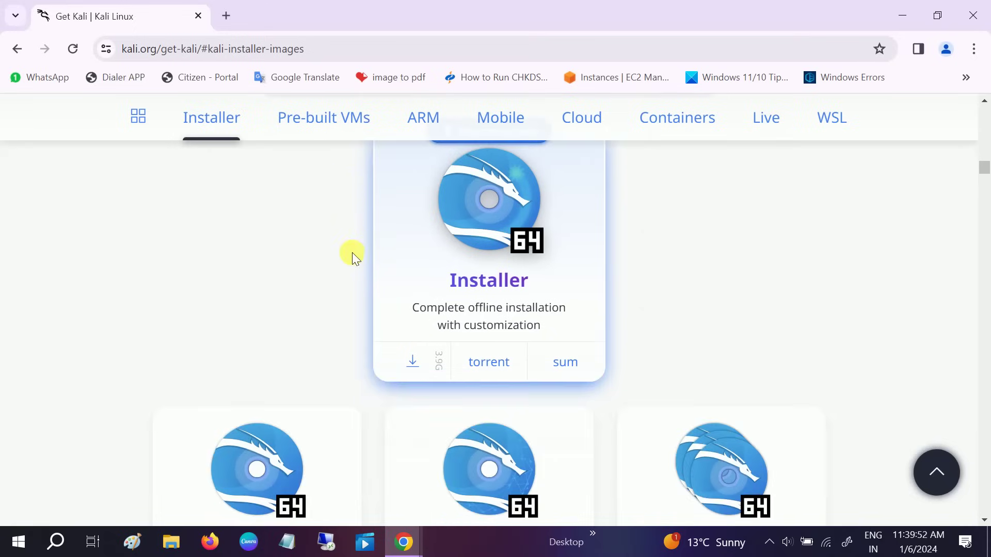
pyautogui.click(415, 360)
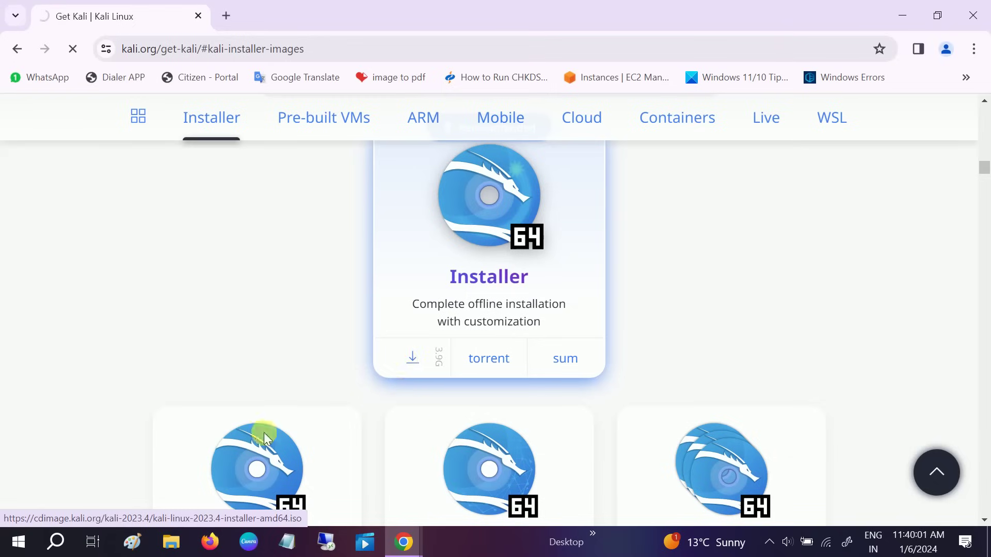
# Search for "rufus download" in a new browser tab.
pyautogui.click(227, 19)
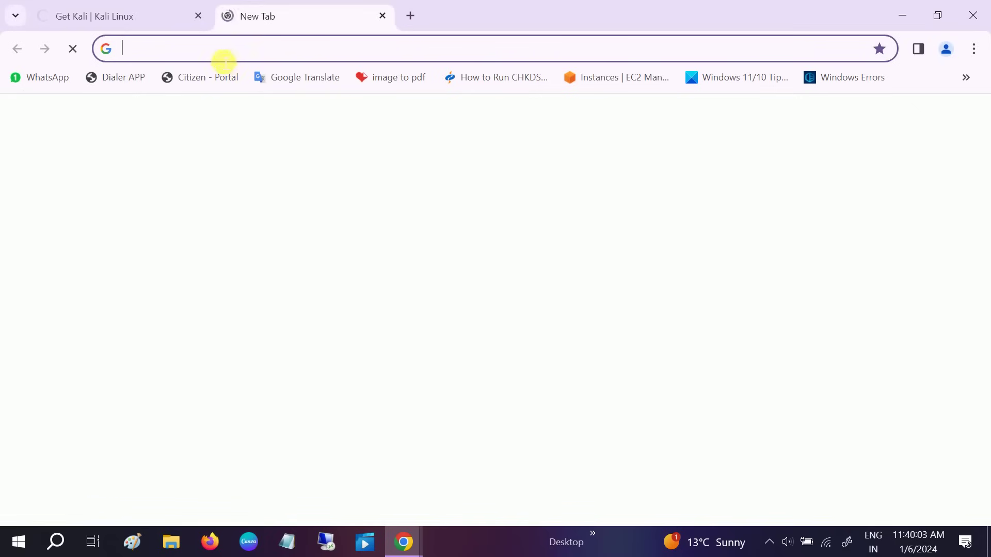
pyautogui.click(222, 53)
pyautogui.write('rufus')
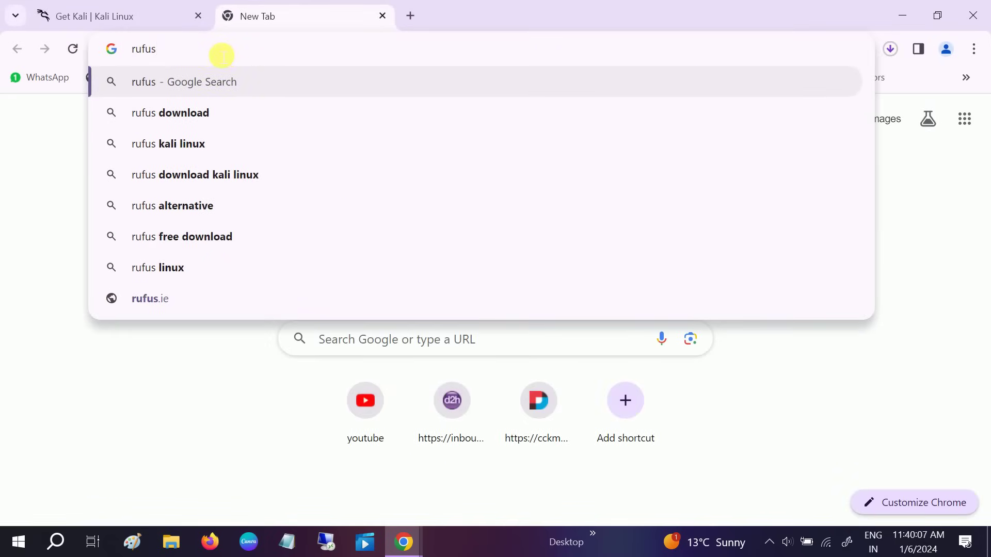
pyautogui.press('Down')
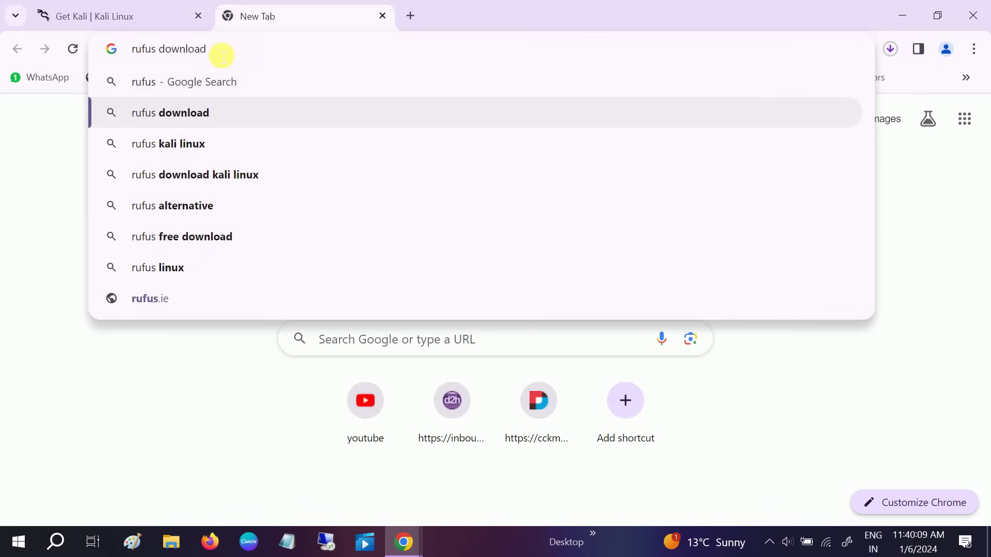
pyautogui.press('Return')
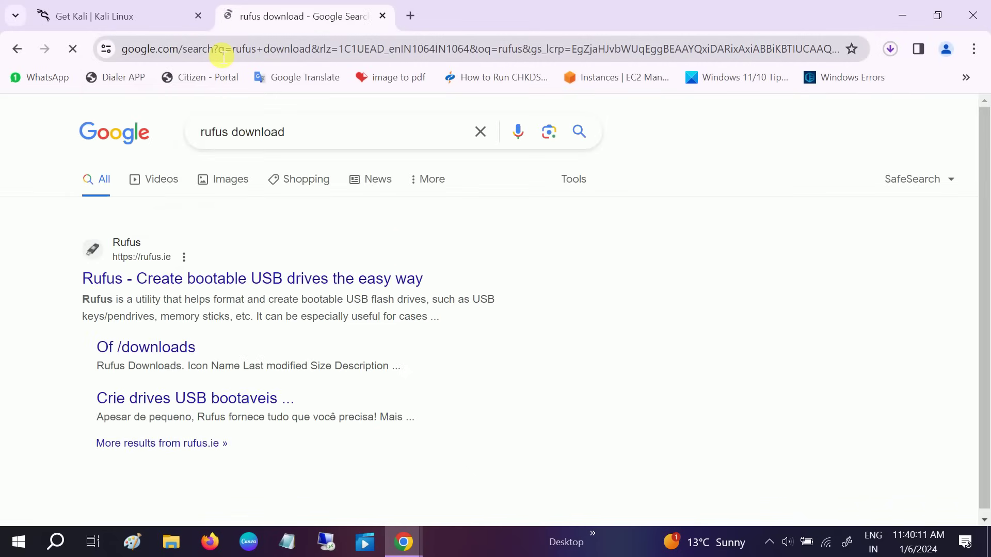
# Open the rufus.ie site and download the standard Windows x64 release rufus-4.3.exe, dismissing the advertisement.
pyautogui.click(165, 282)
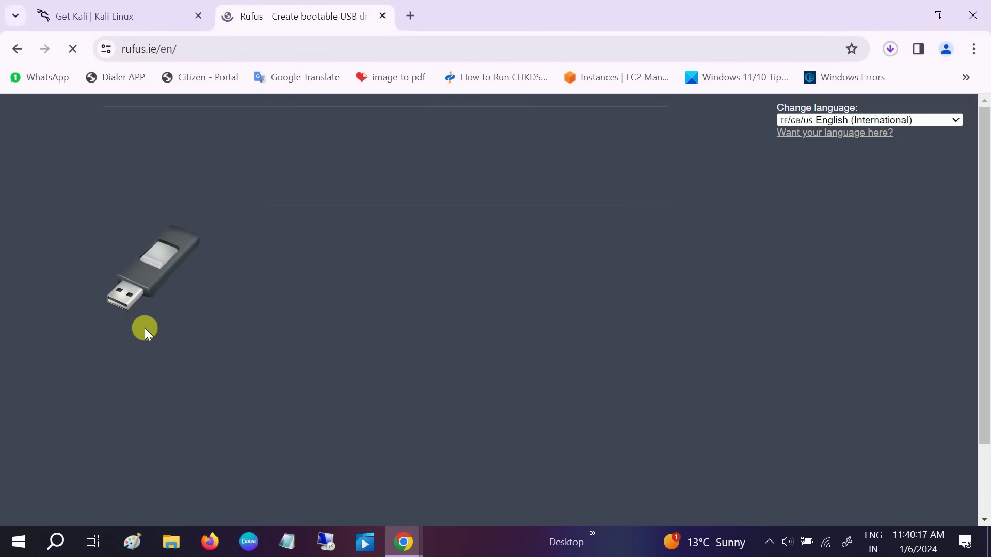
pyautogui.scroll(-10, 145, 328)
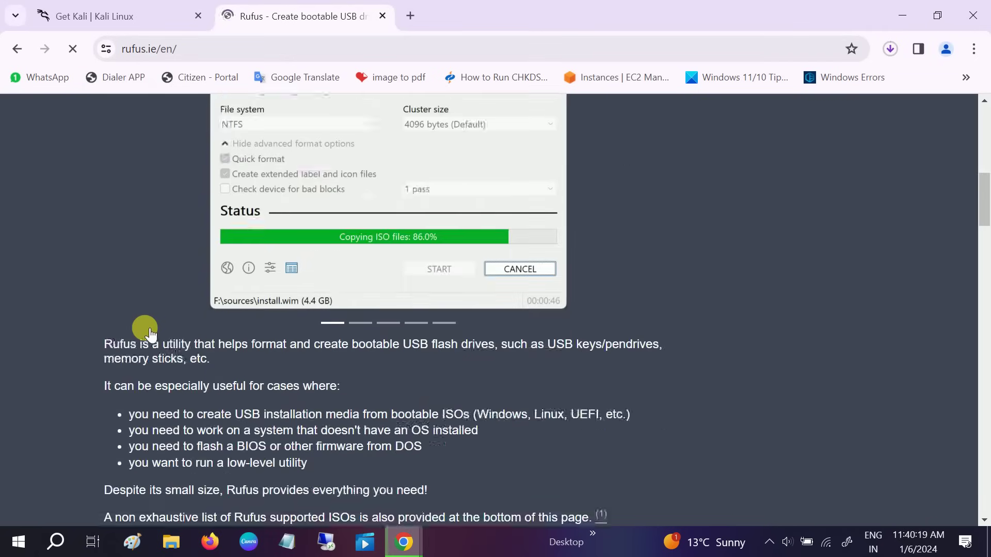
pyautogui.scroll(-4, 149, 334)
pyautogui.scroll(-5, 146, 333)
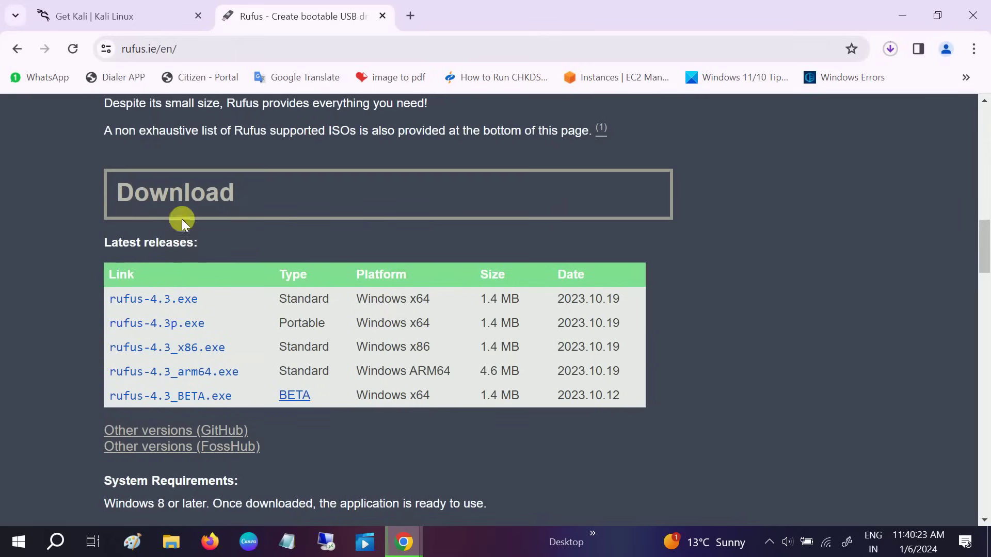
pyautogui.click(142, 305)
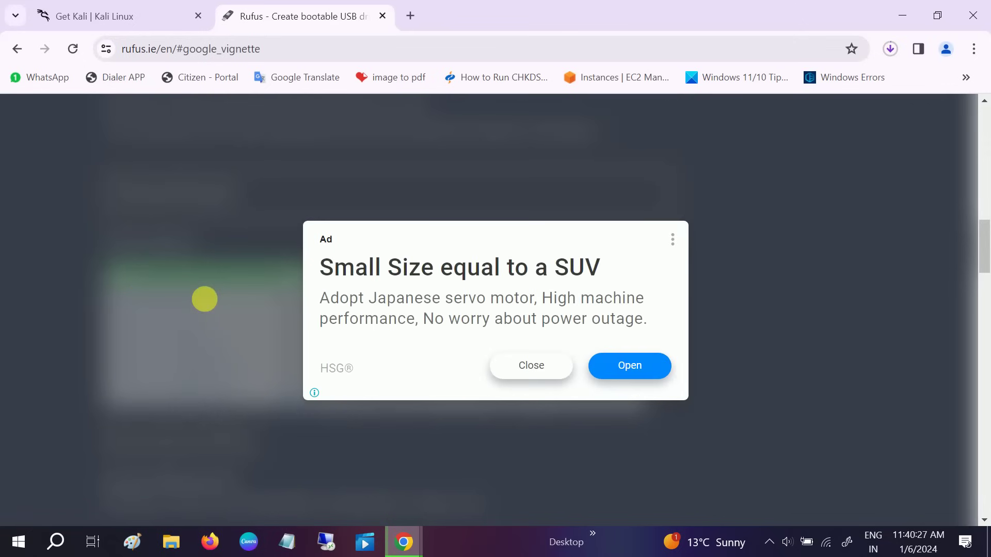
pyautogui.click(532, 365)
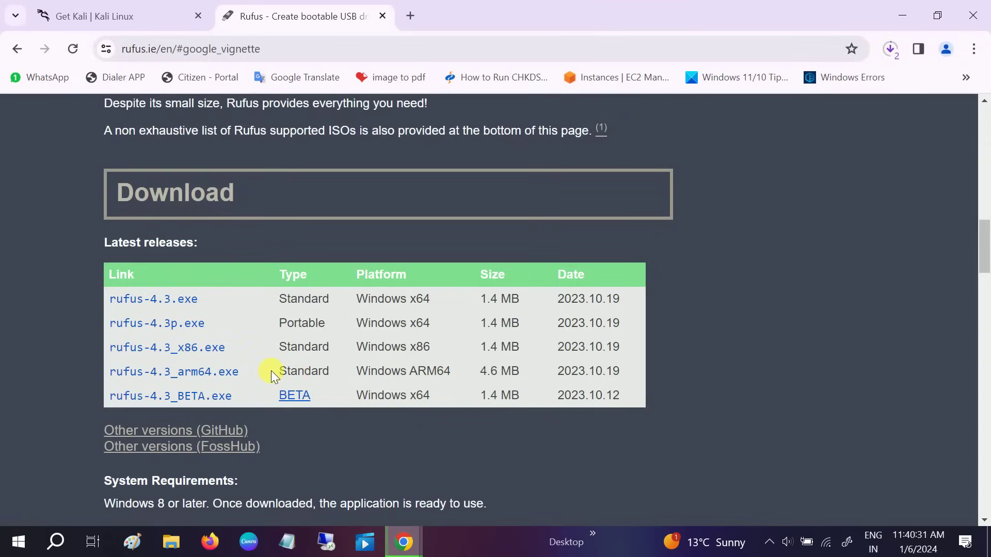
# Check the recent downloads, return to the Get Kali page, and locate the ESD-USB (E:) drive under This PC in File Explorer.
pyautogui.click(890, 49)
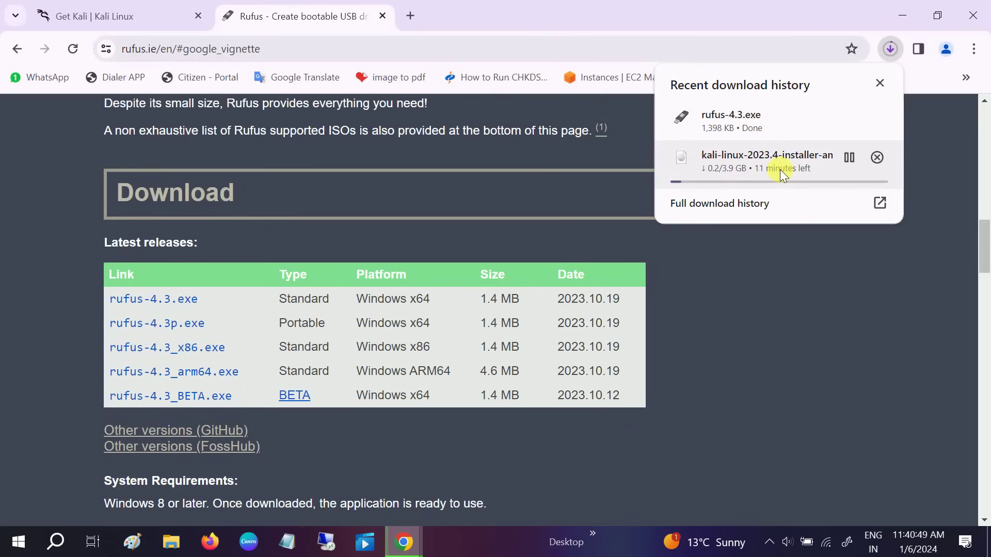
pyautogui.click(134, 10)
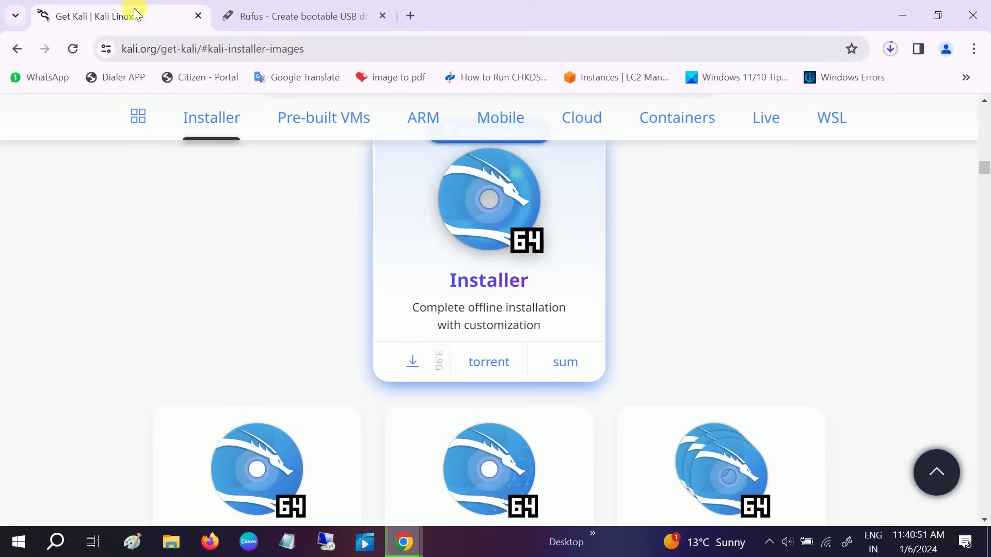
pyautogui.click(173, 541)
pyautogui.click(62, 238)
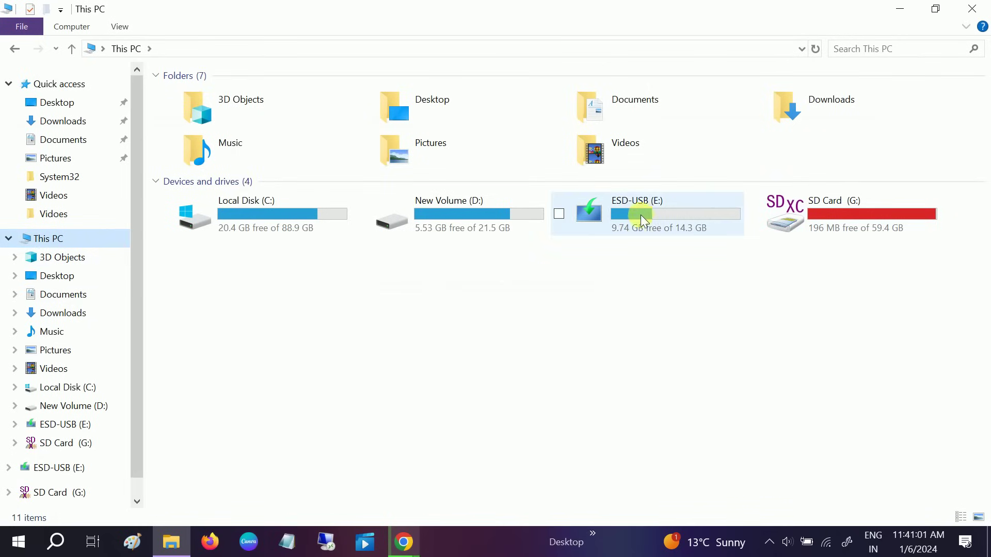
pyautogui.moveTo(640, 210)
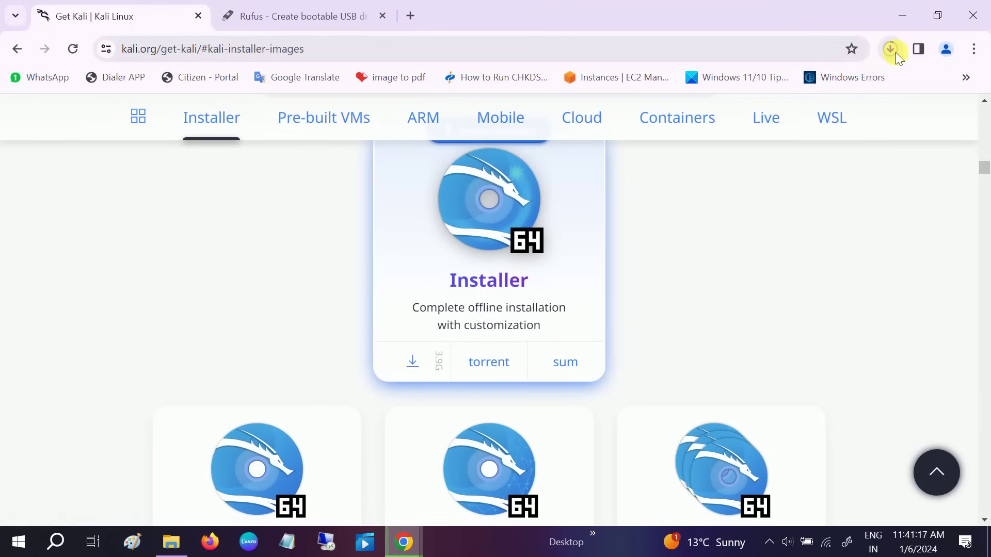
# Switch back to Chrome and check the download progress of the Kali Linux installer ISO.
pyautogui.click(894, 51)
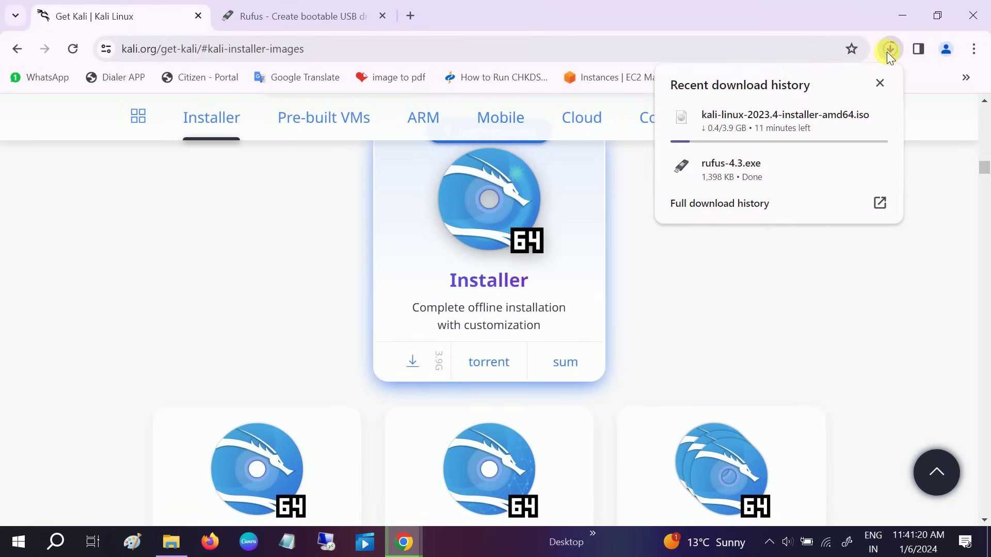
pyautogui.moveTo(750, 128)
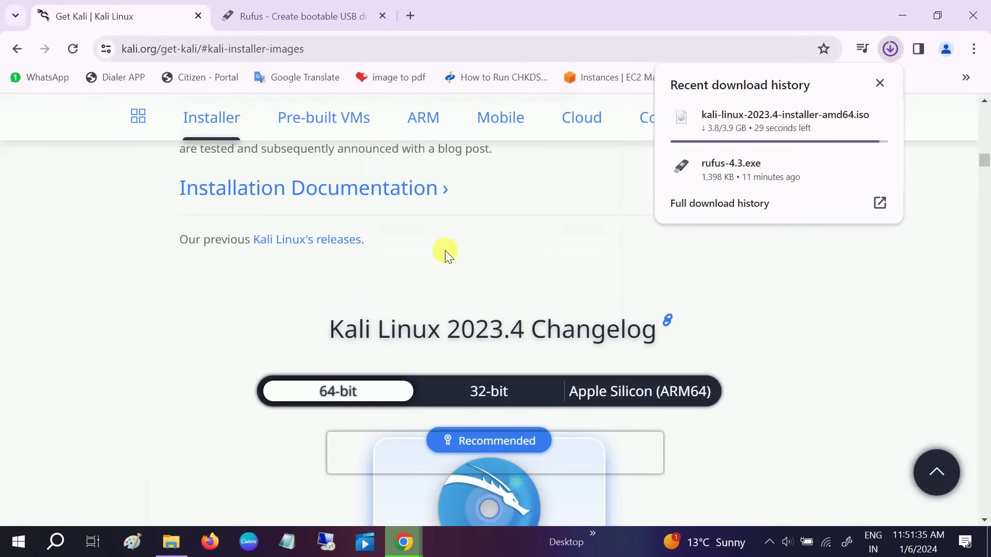
pyautogui.scroll(-1, 444, 249)
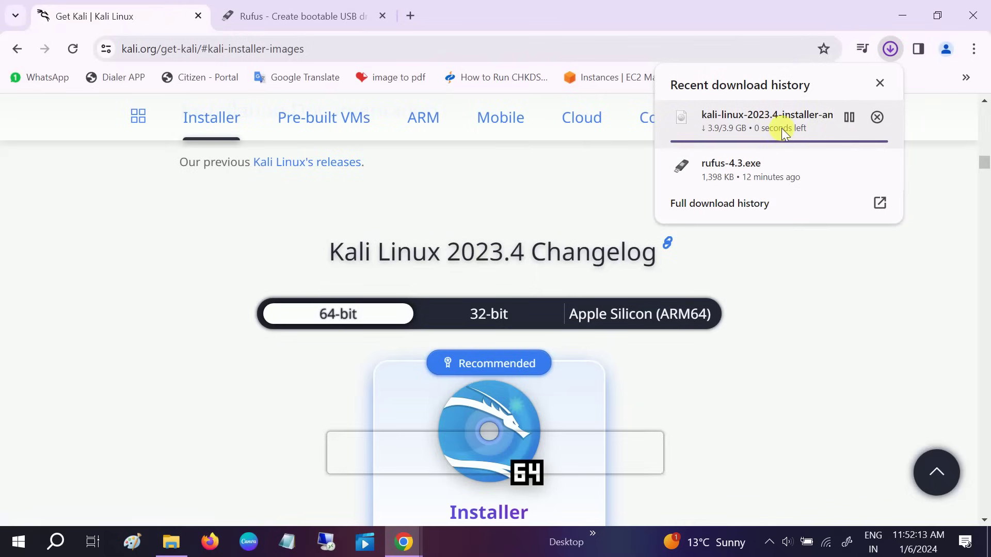
# Find the Kali Linux ISO and Rufus in File Explorer's Downloads folder, and run rufus-4.3.exe.
pyautogui.click(171, 542)
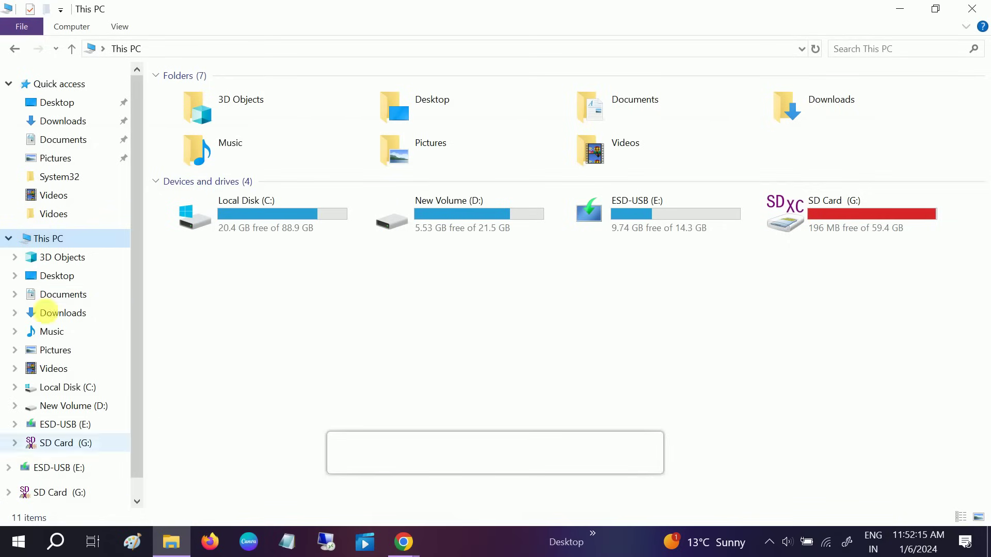
pyautogui.click(61, 122)
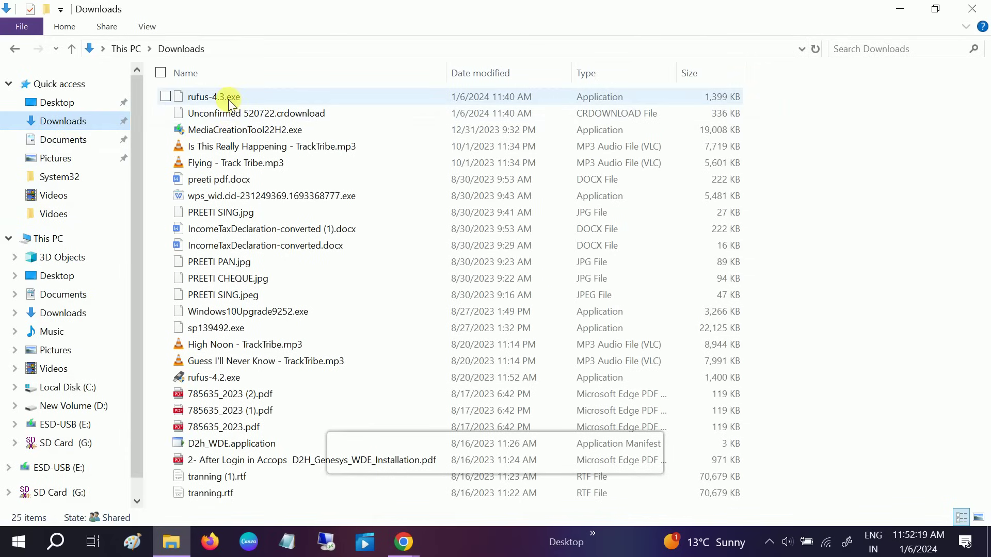
pyautogui.click(229, 101)
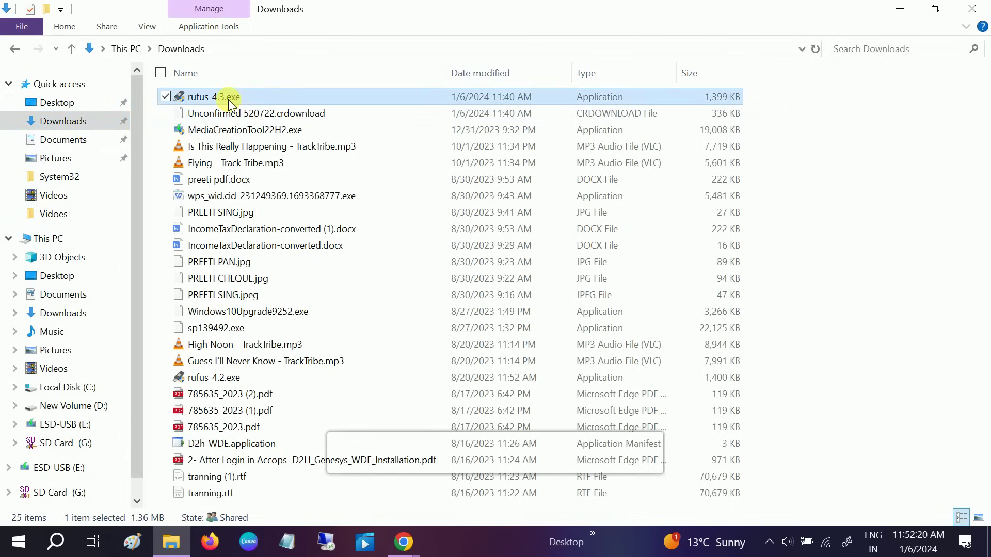
pyautogui.click(278, 115)
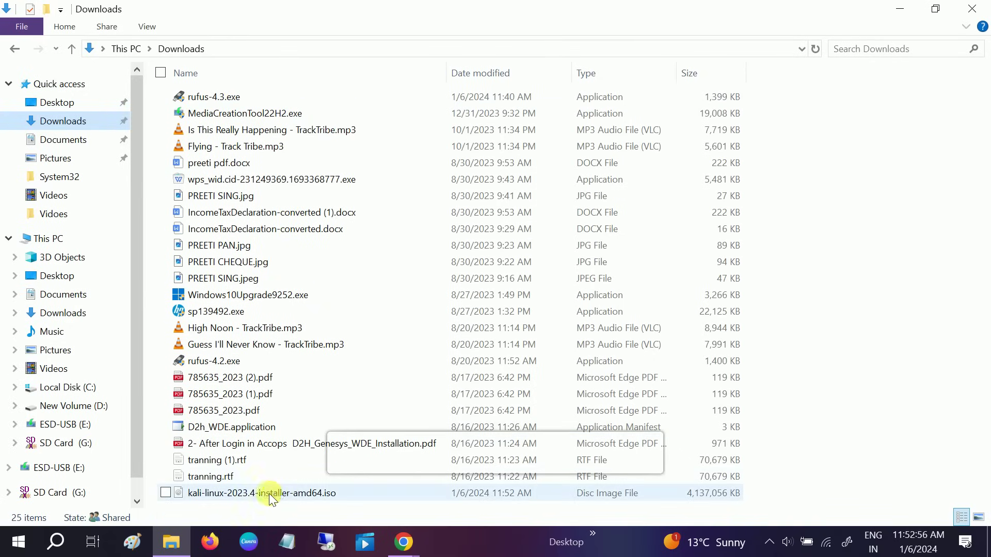
pyautogui.click(279, 493)
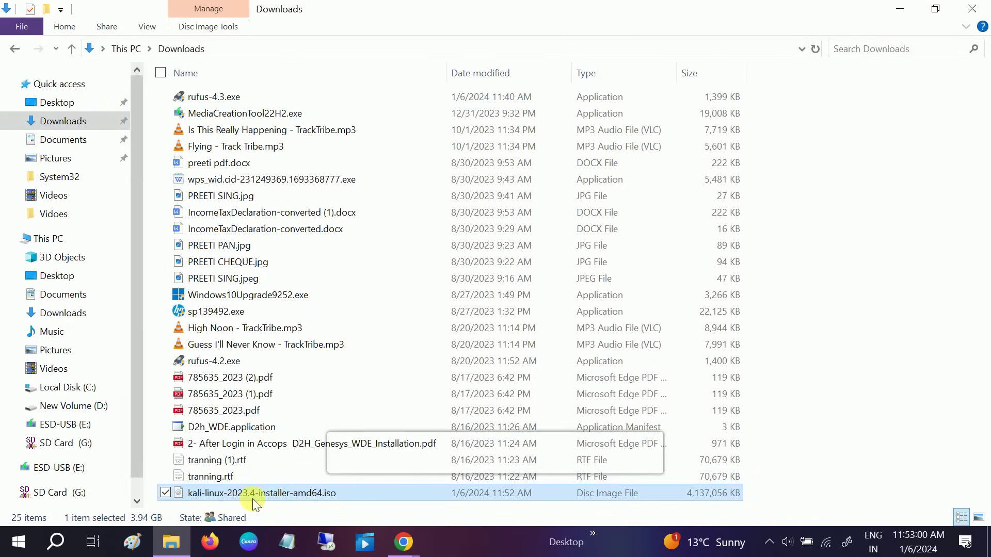
pyautogui.doubleClick(236, 99)
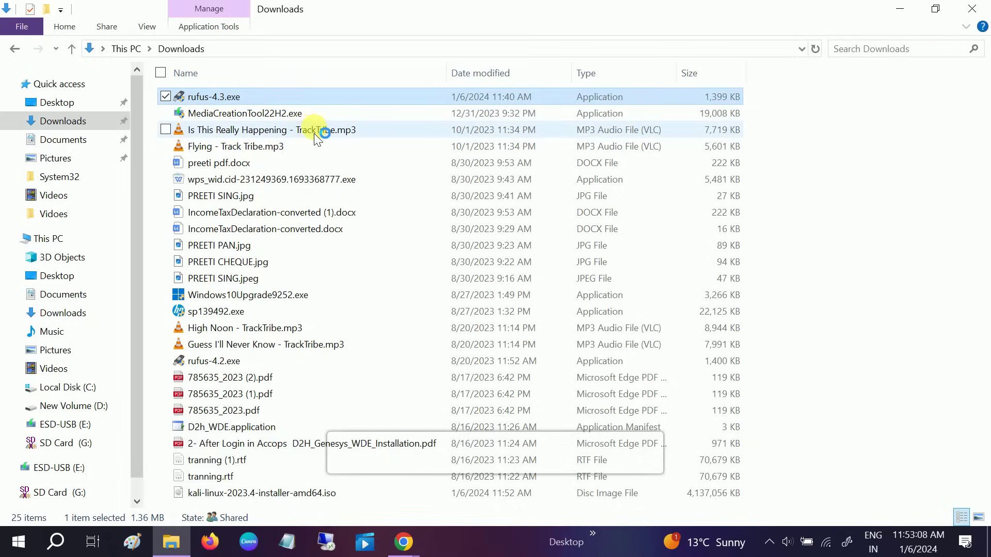
# Show the drives in This PC to check the ESD-USB (E:) drive.
pyautogui.click(61, 239)
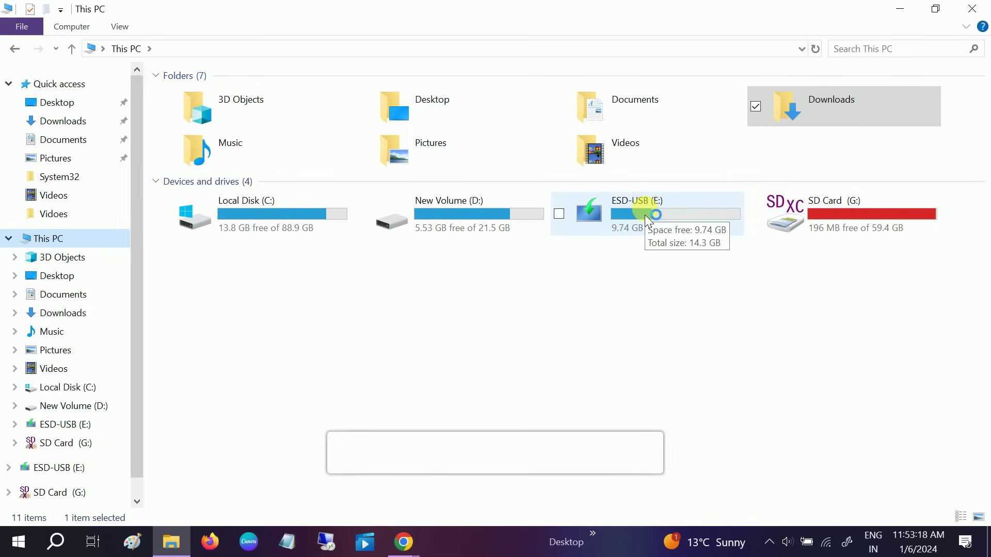
# Minimize the File Explorer and Chrome windows to clear the desktop for Rufus.
pyautogui.click(909, 10)
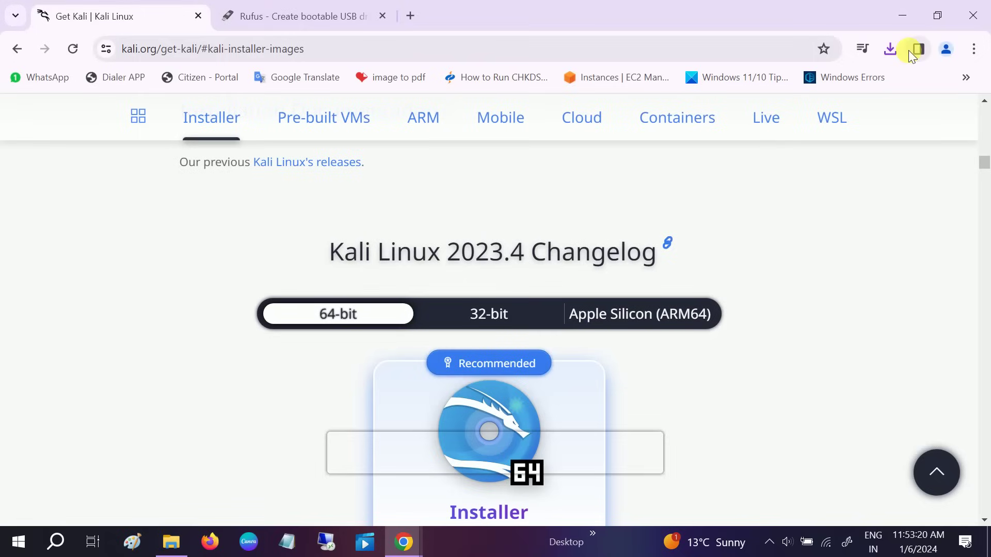
pyautogui.click(904, 16)
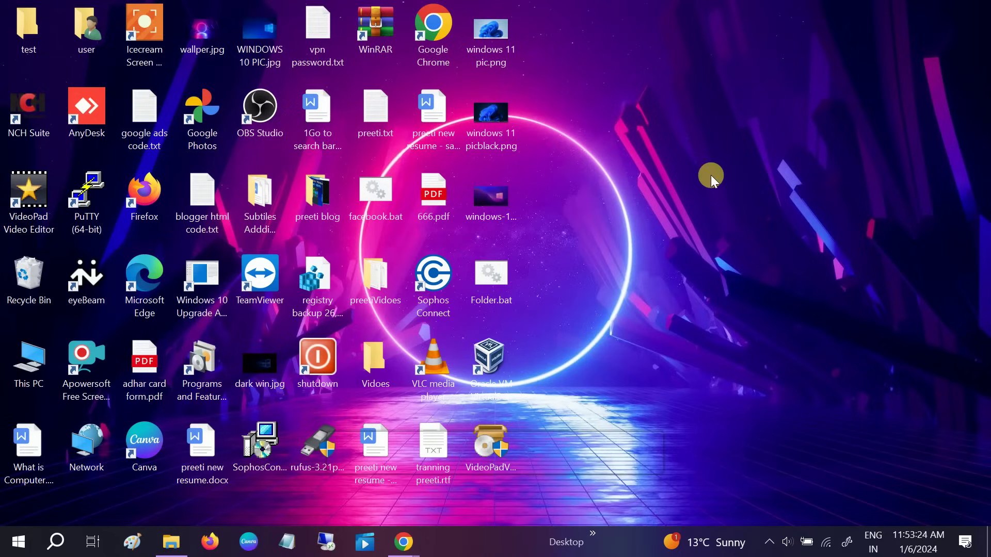
pyautogui.rightClick(714, 192)
pyautogui.click(629, 222)
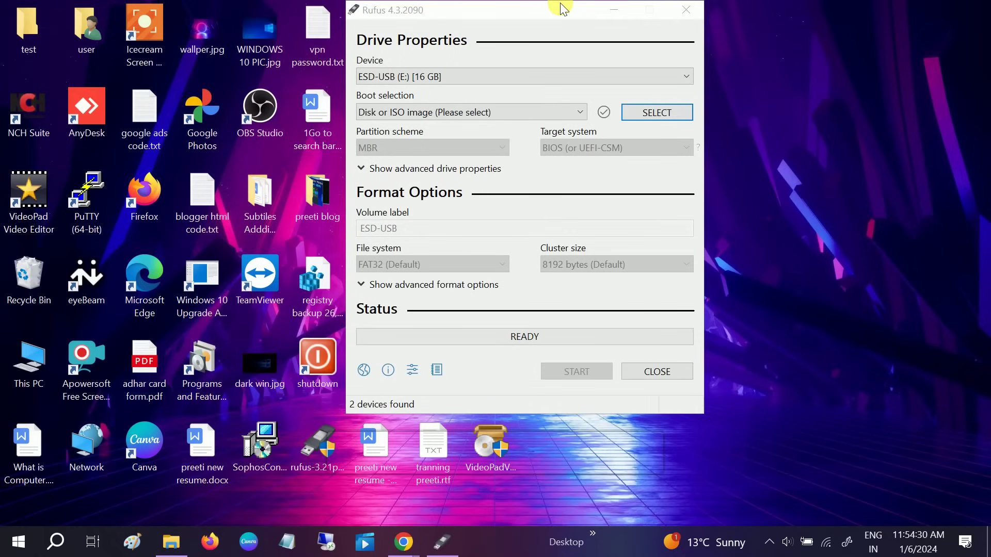
# Choose ESD-USB (E:) [16 GB] as the target device in Rufus.
pyautogui.moveTo(557, 14); pyautogui.dragTo(526, 102)
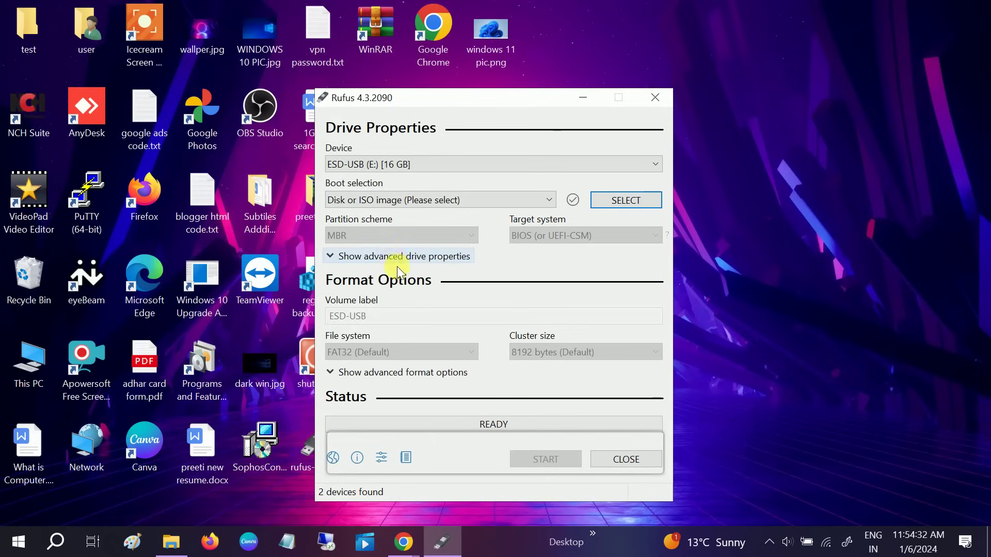
pyautogui.click(390, 161)
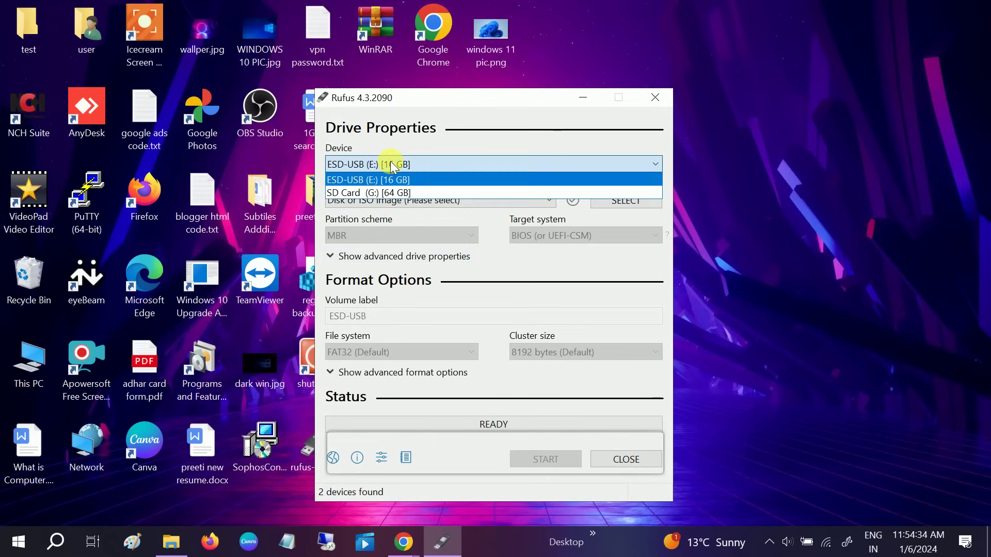
pyautogui.click(364, 180)
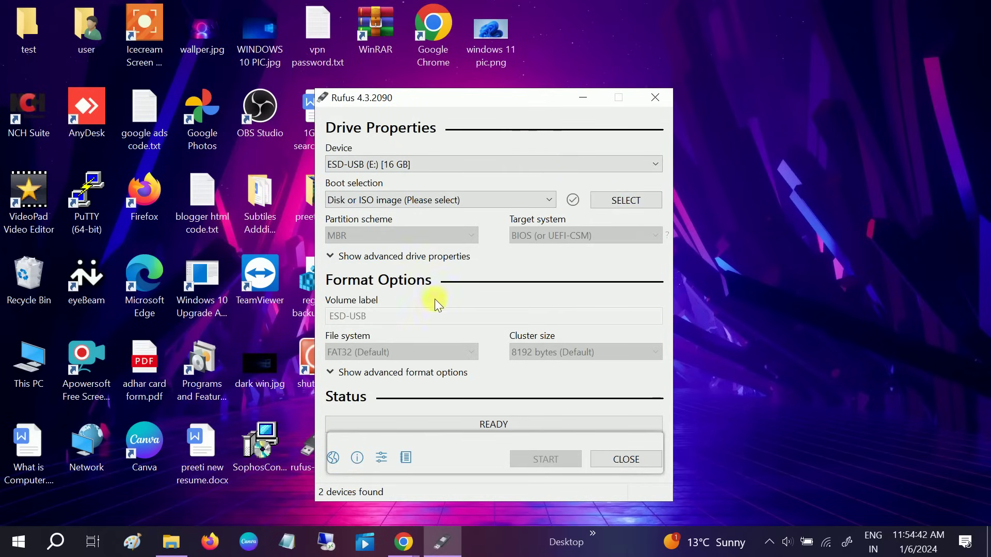
# Load kali-linux-2023.4-installer-amd64.iso from the Downloads folder as the boot image.
pyautogui.click(622, 204)
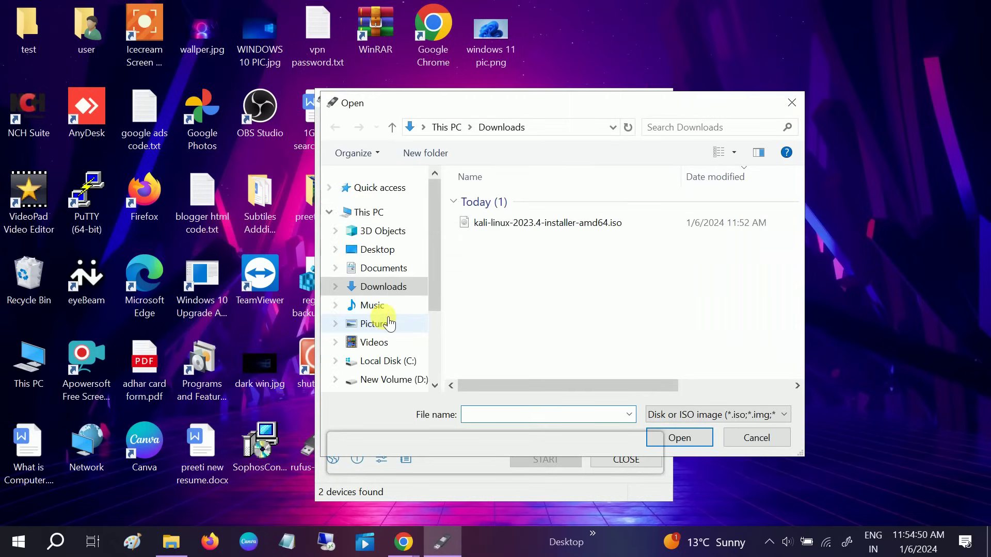
pyautogui.scroll(-1, 390, 313)
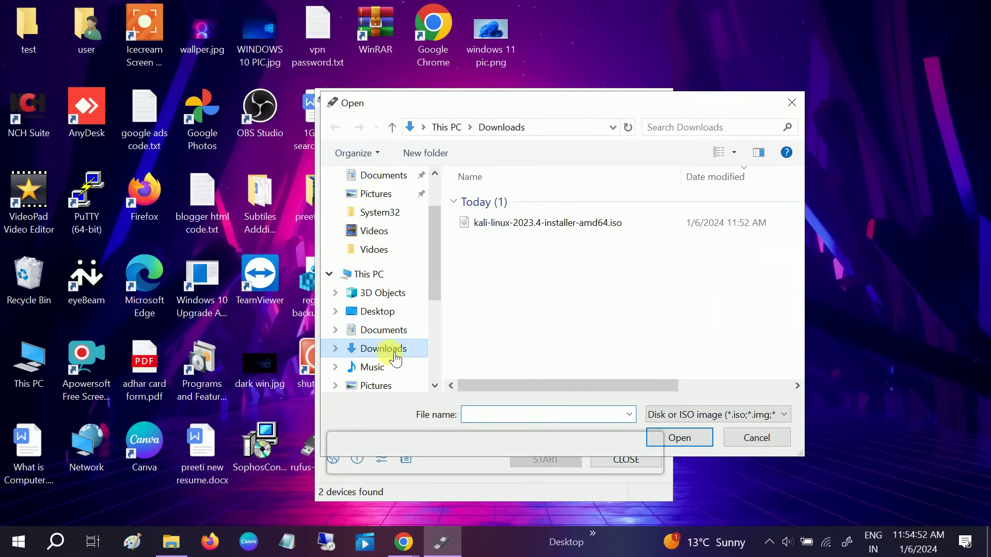
pyautogui.click(578, 223)
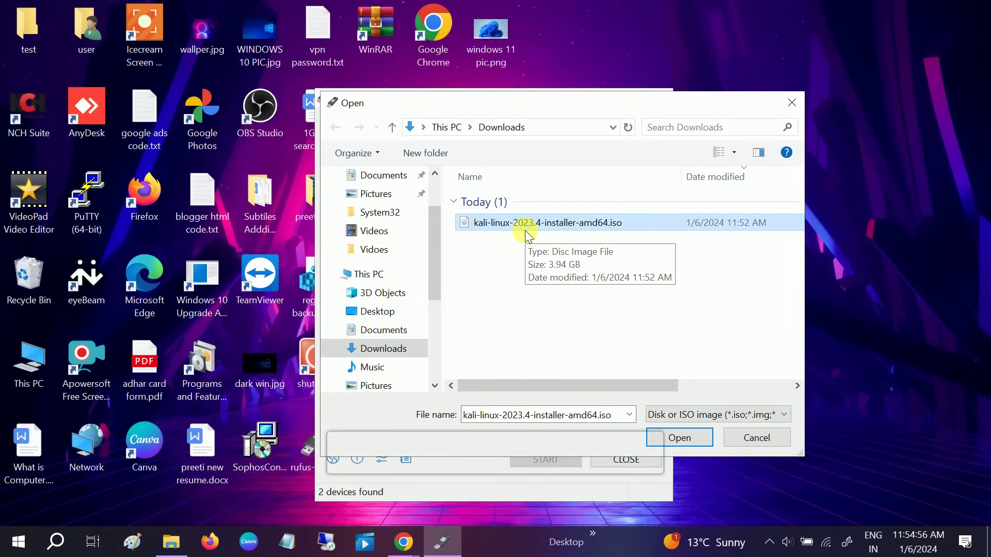
pyautogui.click(682, 438)
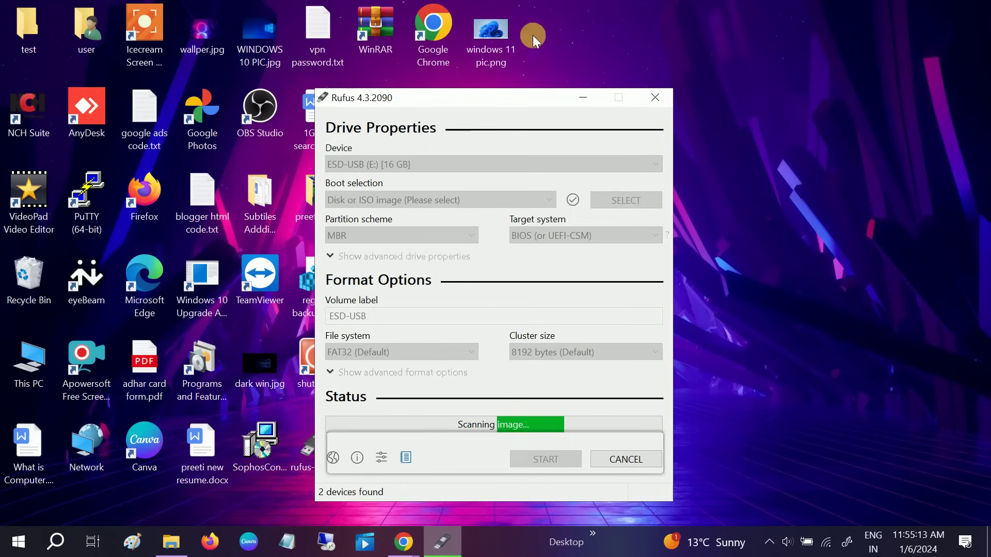
pyautogui.moveTo(520, 95); pyautogui.dragTo(501, 55)
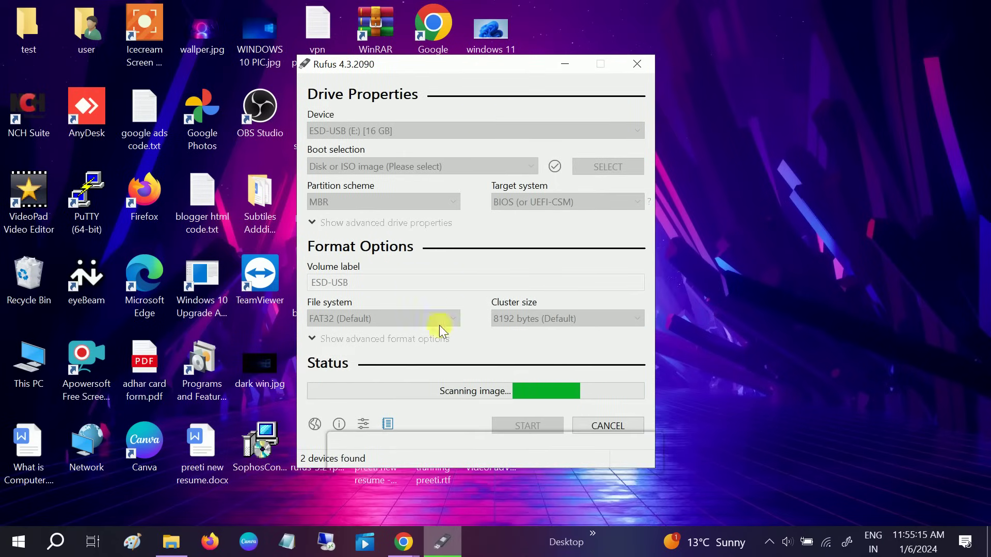
pyautogui.moveTo(534, 64); pyautogui.dragTo(546, 33)
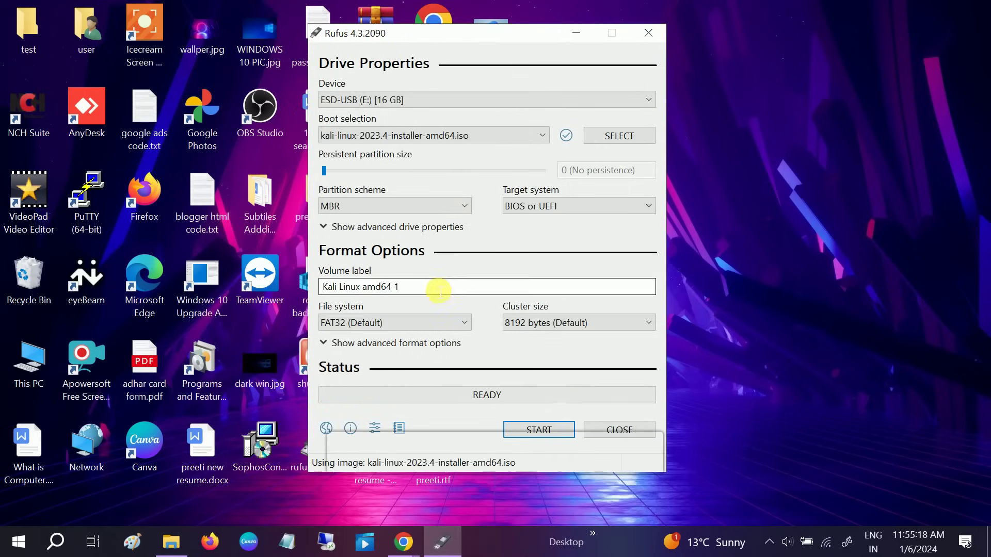
# Write the Kali image to the USB drive in ISO Image mode, allowing the Syslinux download and data erasure, and close Rufus once it finishes.
pyautogui.click(523, 429)
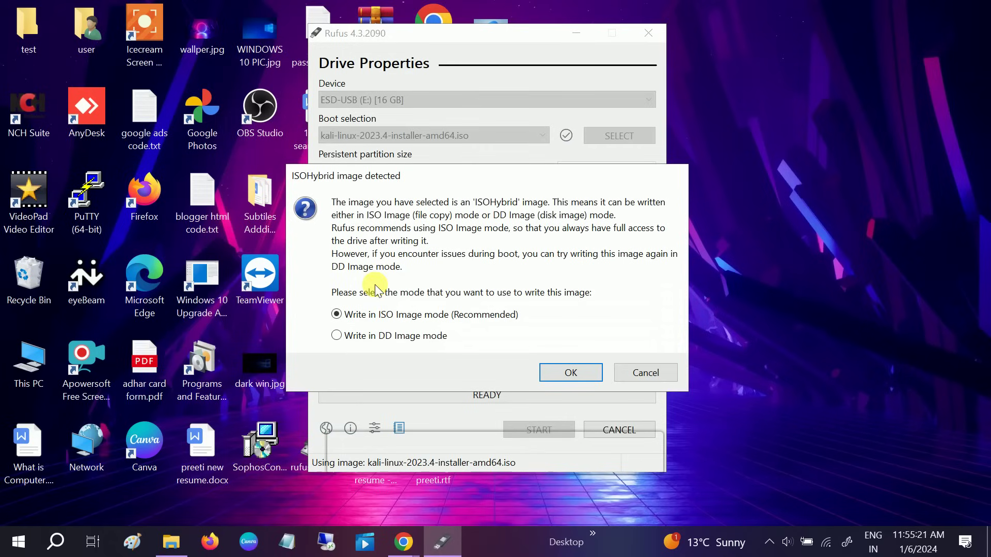
pyautogui.click(566, 373)
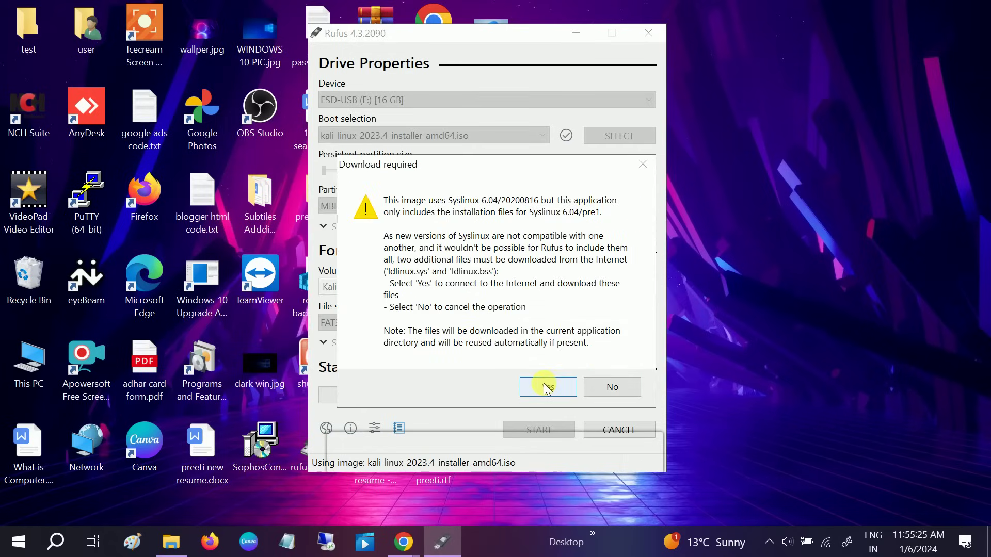
pyautogui.click(548, 388)
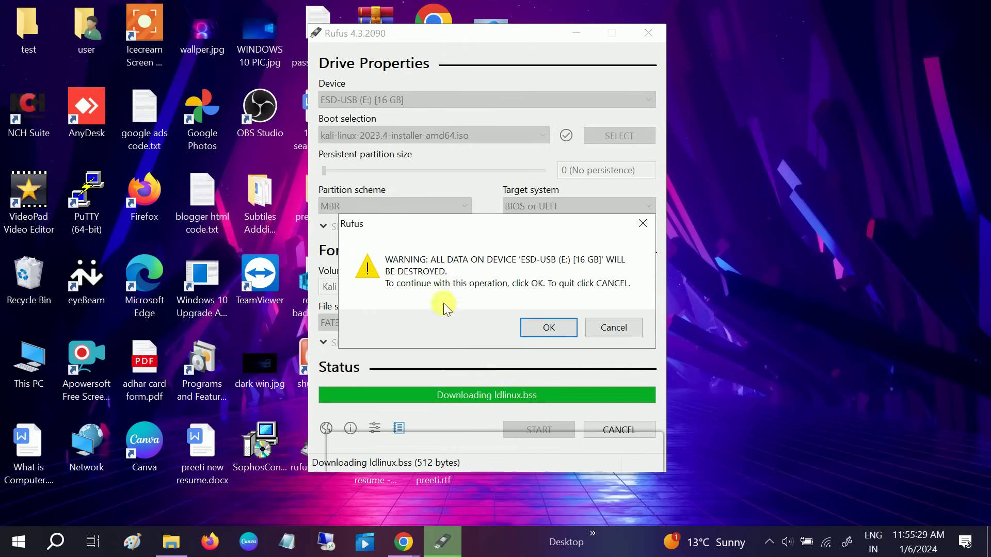
pyautogui.click(541, 330)
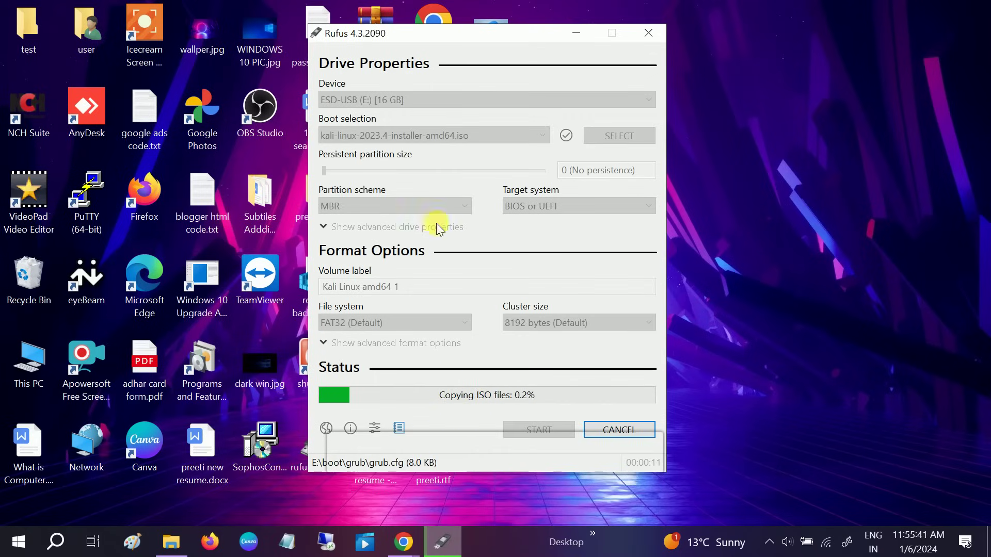
pyautogui.moveTo(515, 38); pyautogui.dragTo(515, 25)
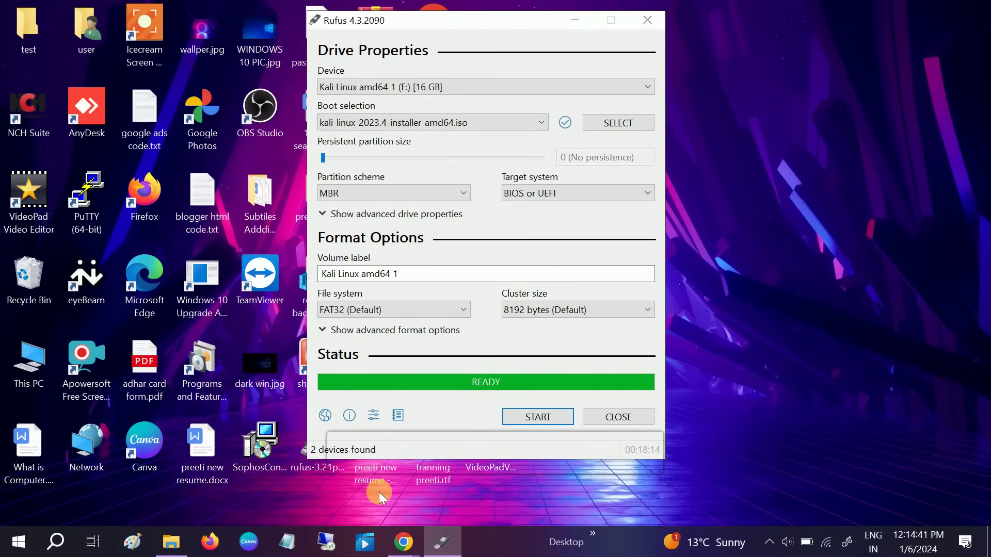
pyautogui.click(605, 417)
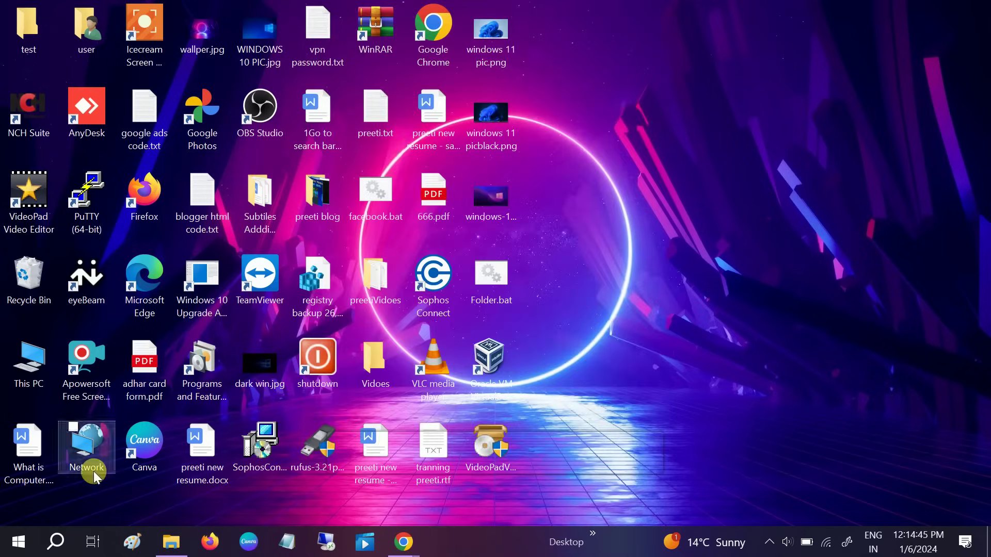
# Open the KALI LINUX (E:) drive in File Explorer to check its files, and close the window.
pyautogui.click(175, 544)
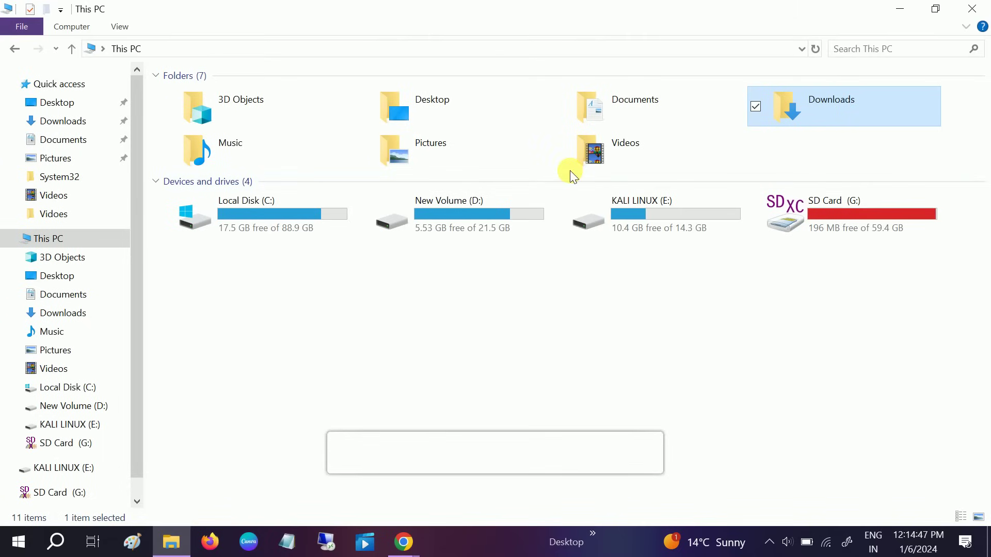
pyautogui.doubleClick(664, 232)
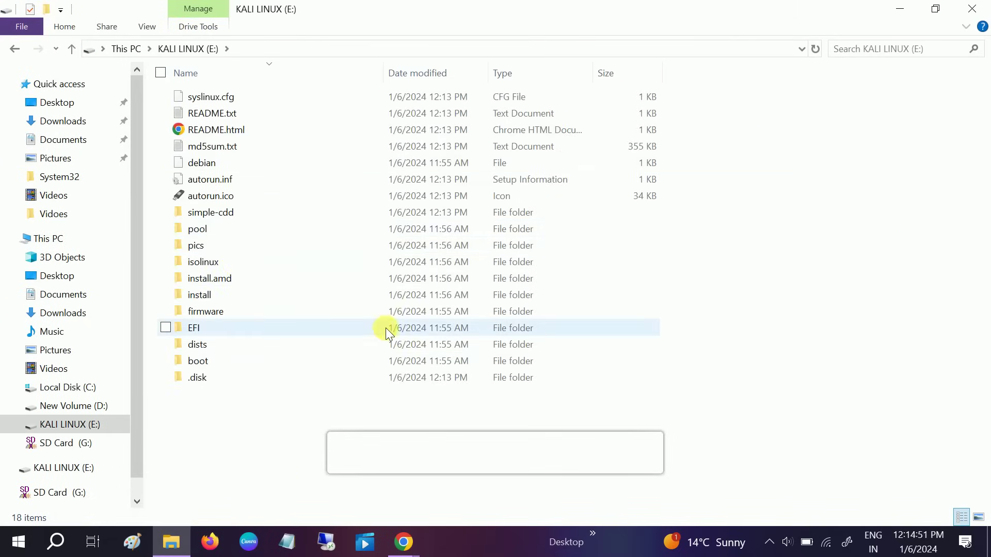
pyautogui.click(979, 6)
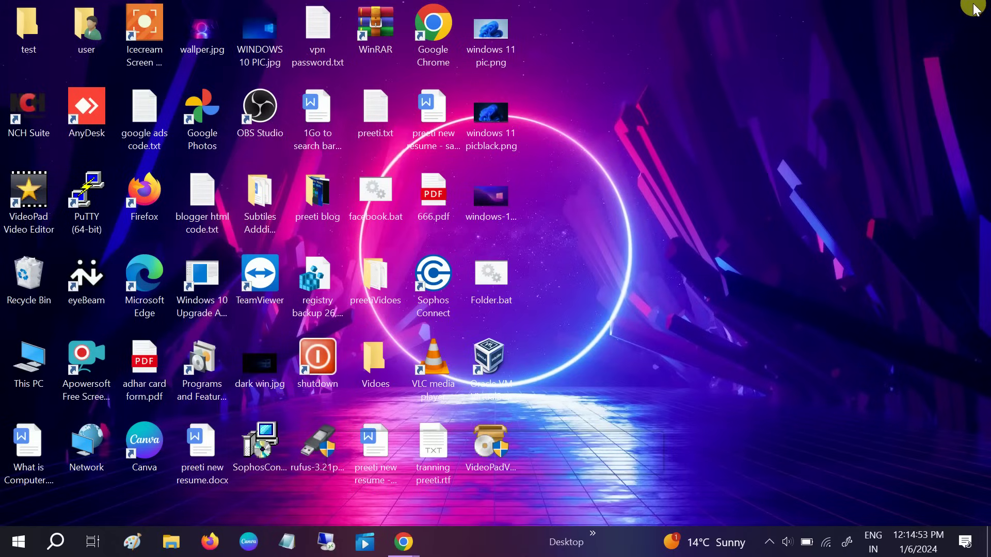
# Safely eject the Cruzer Blade USB drive holding KALI LINUX (E:).
pyautogui.click(768, 542)
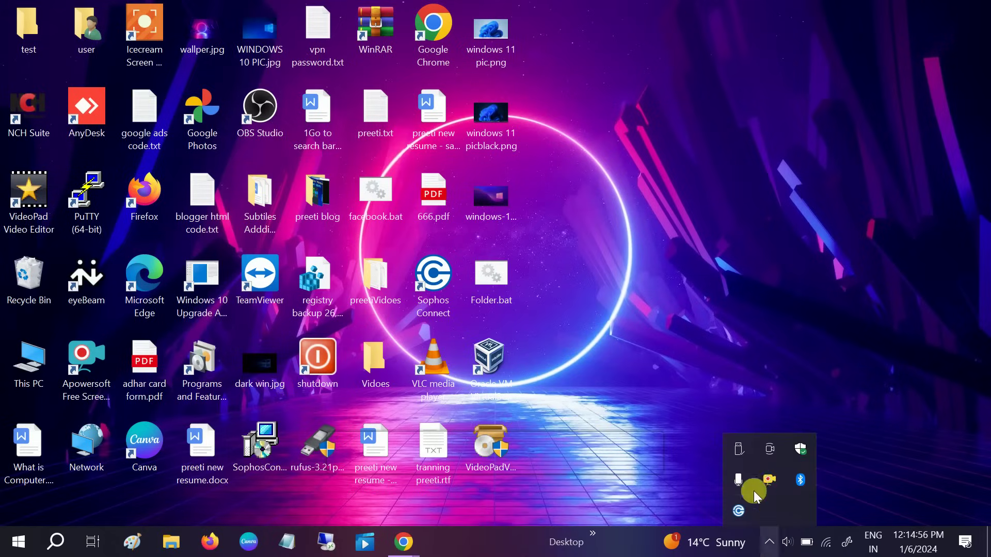
pyautogui.click(739, 458)
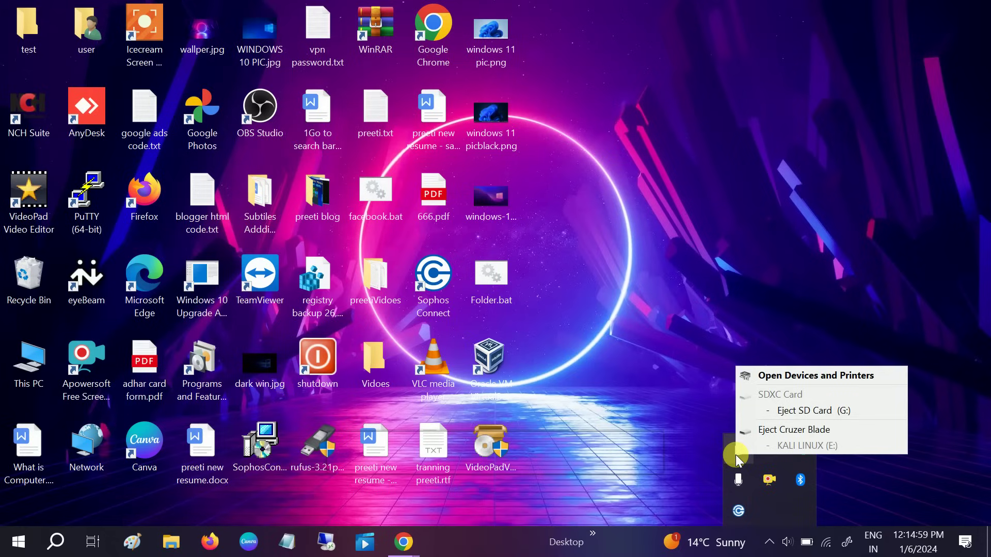
pyautogui.click(790, 429)
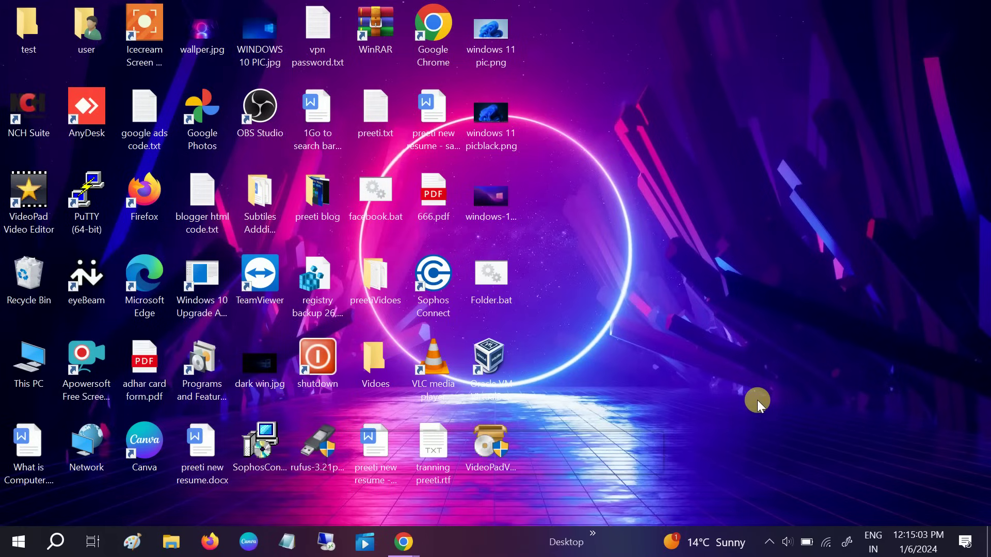